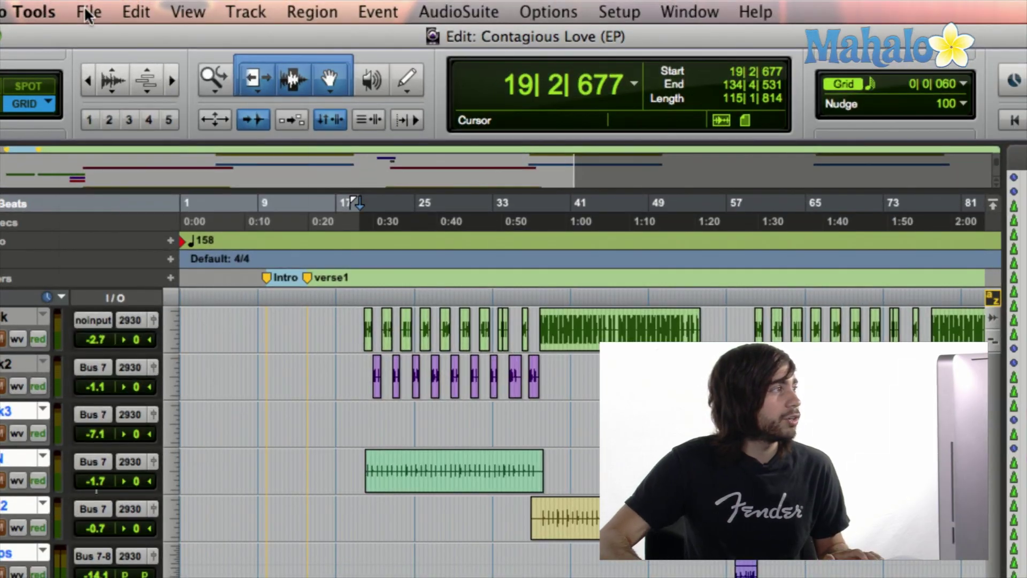
Save the Contagious Love (EP) session with File > Save
left_click(85, 9)
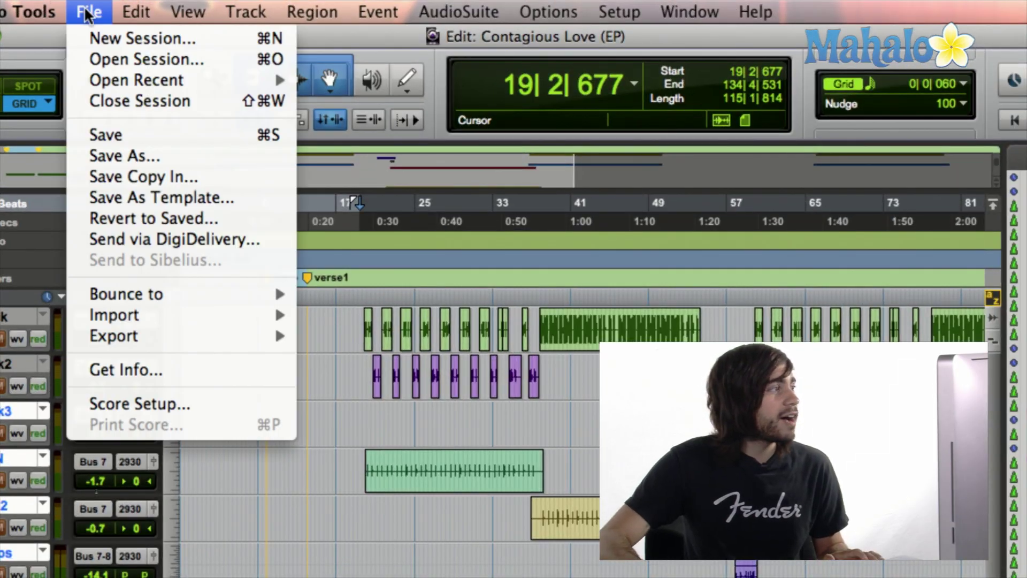
left_click(134, 130)
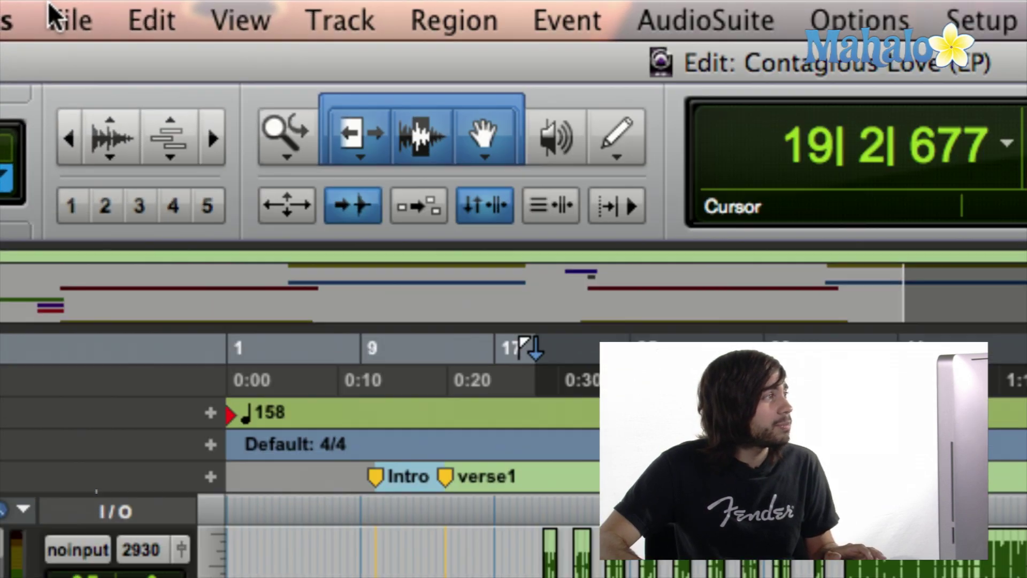
left_click(83, 3)
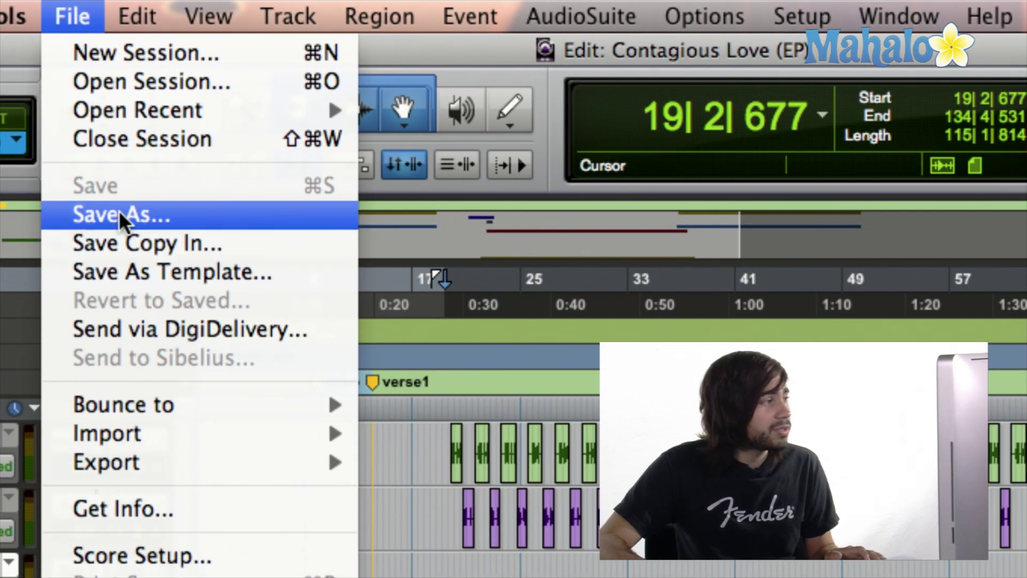
left_click(118, 213)
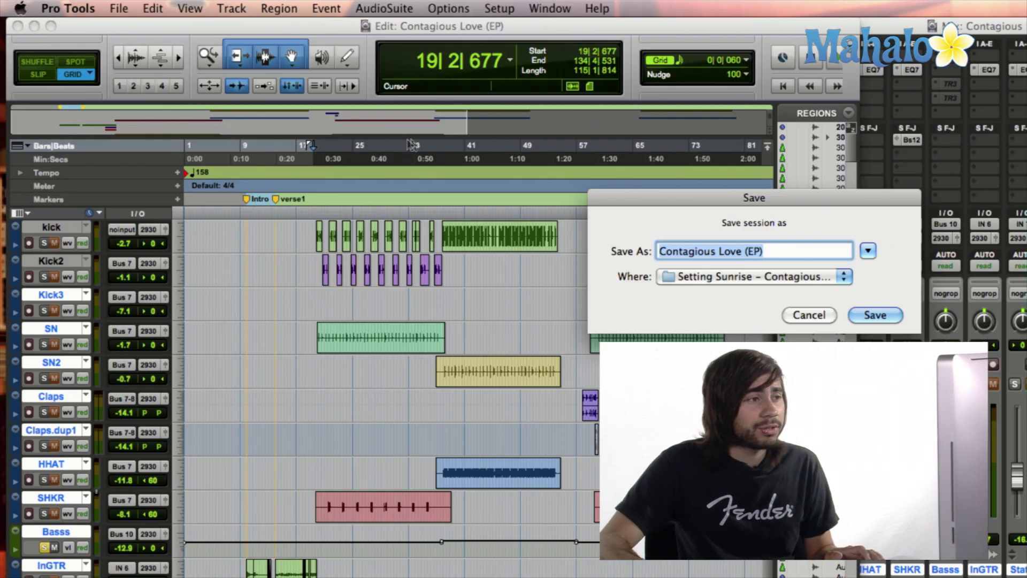
left_click_drag(705, 210, 184, 150)
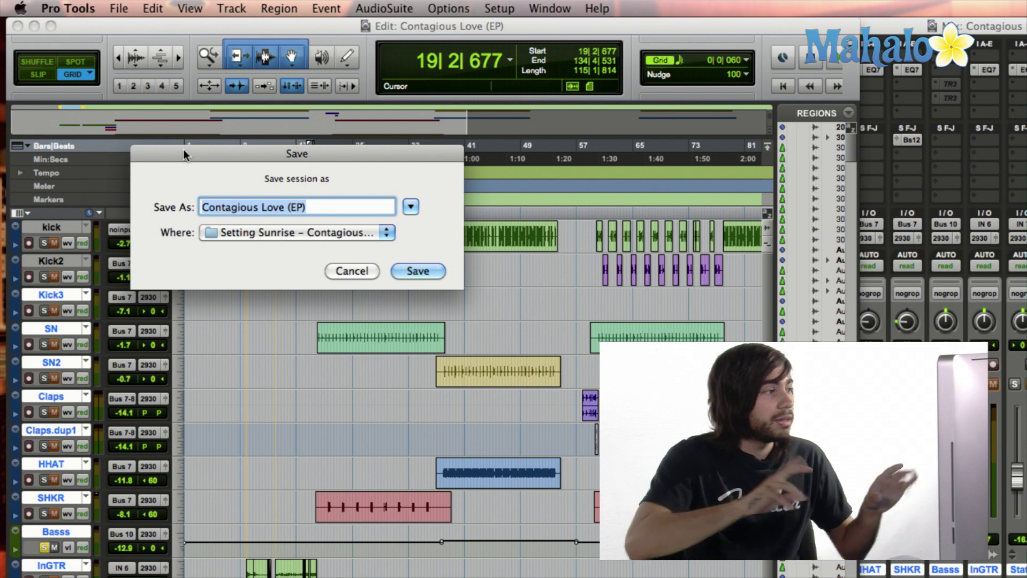
left_click(310, 209)
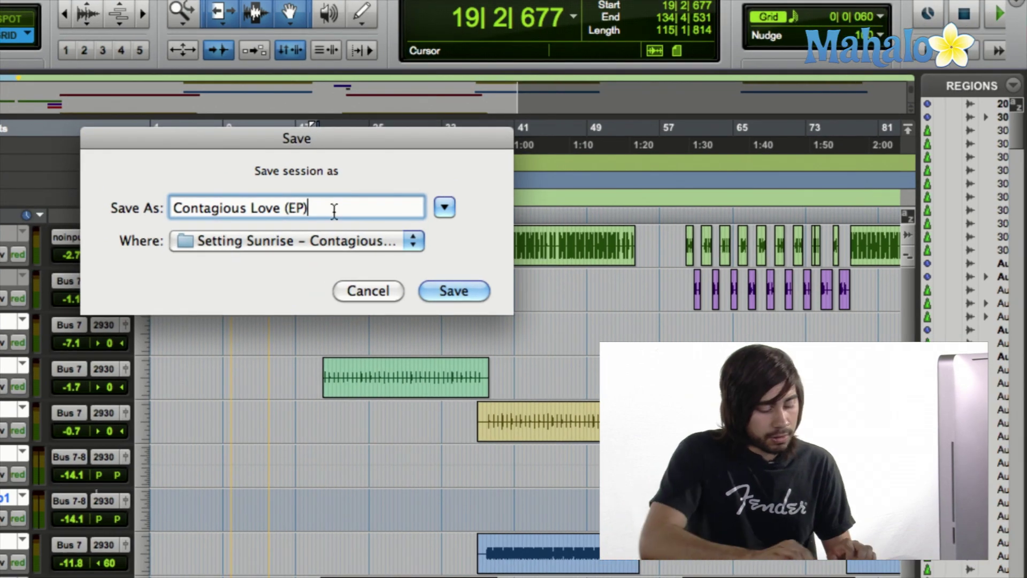
type("(rough mix")
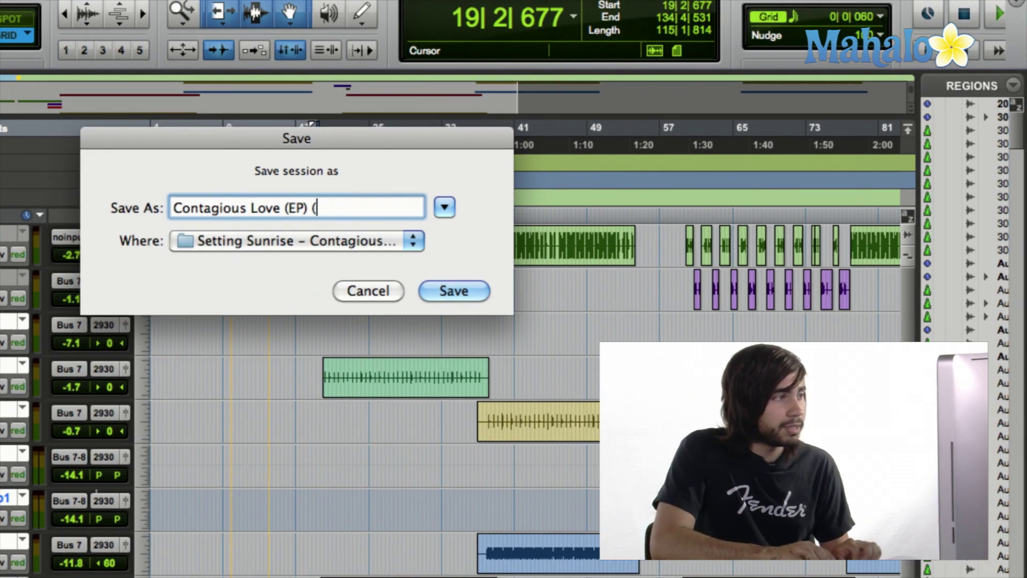
type(")")
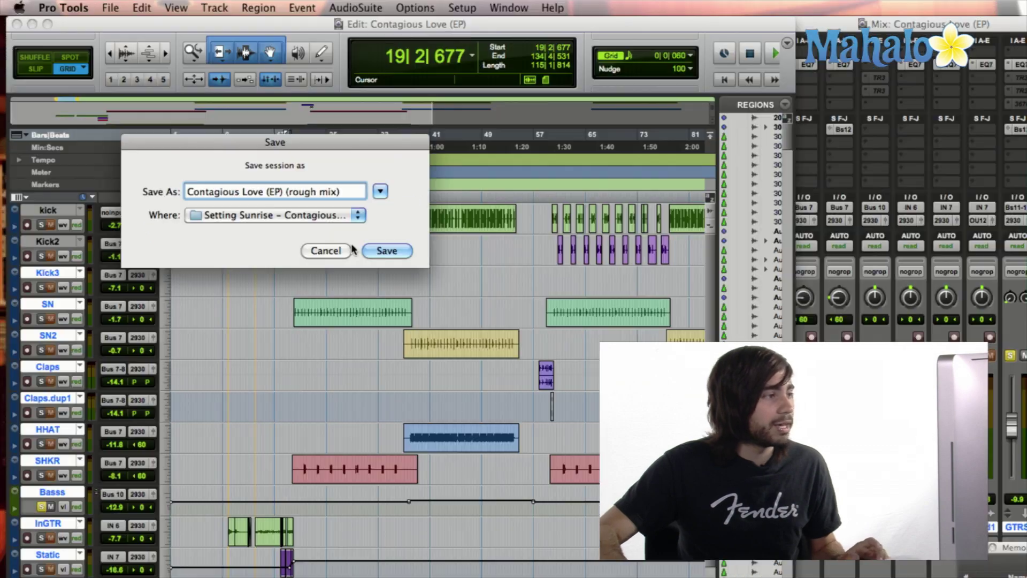
left_click(368, 290)
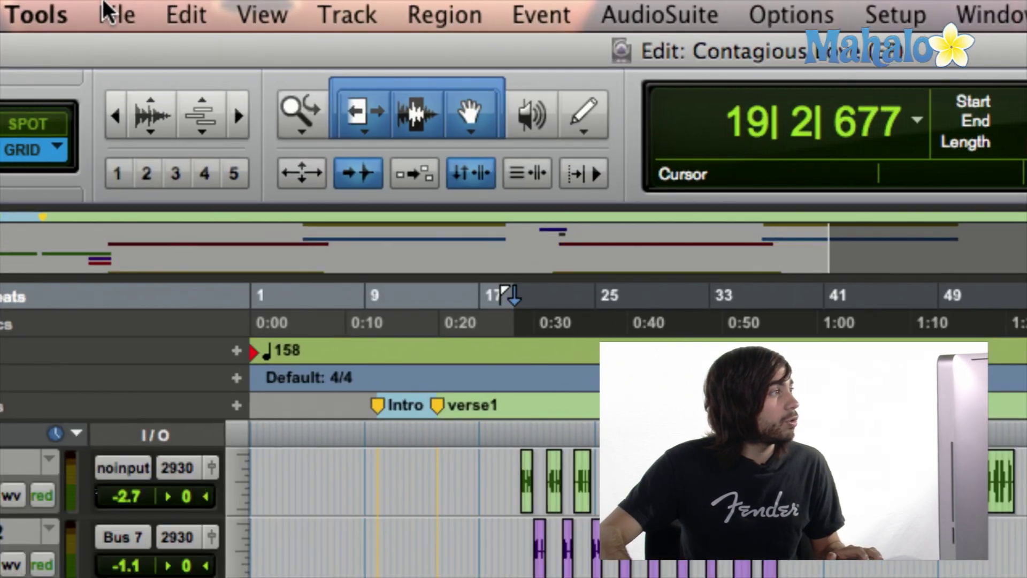
Open the Save Session Copy dialog and move it aside
left_click(110, 7)
mouse_move(132, 61)
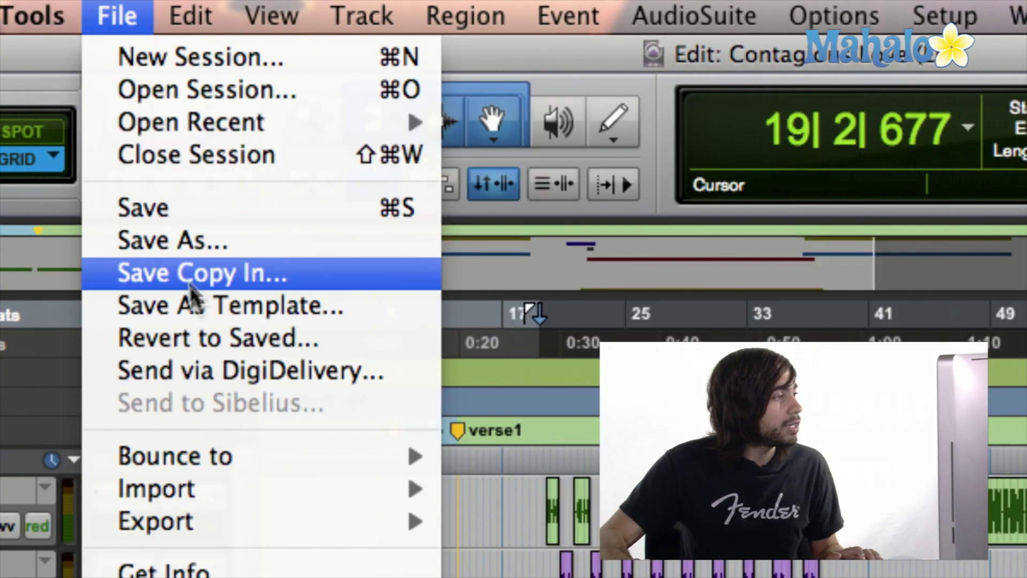
left_click(286, 274)
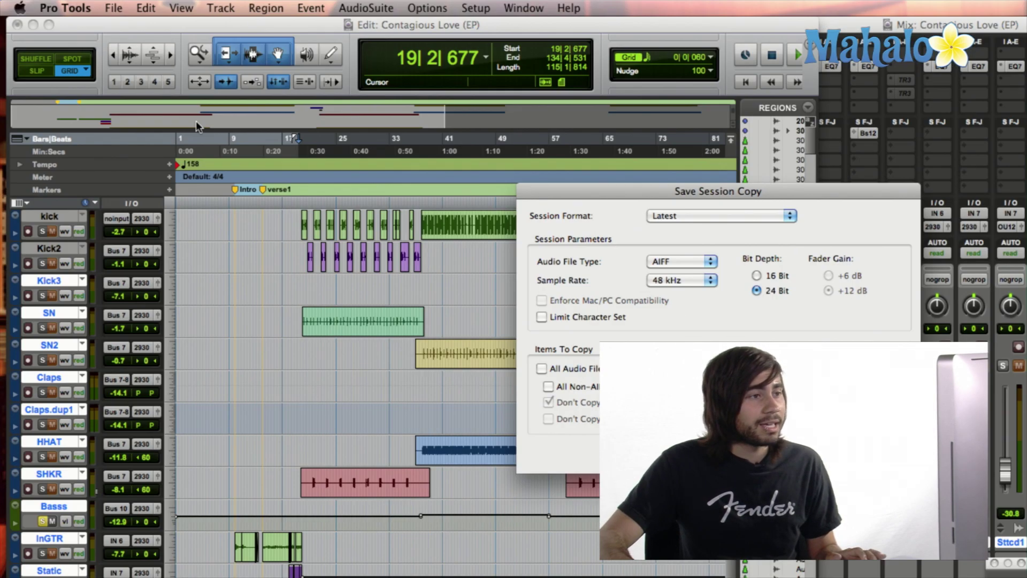
left_click_drag(600, 191, 309, 111)
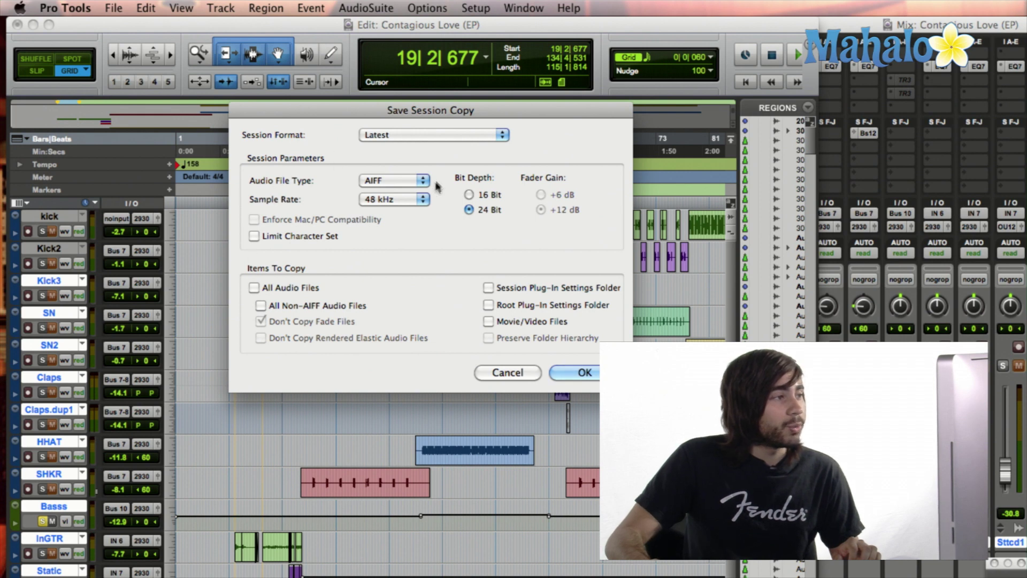
Browse the Session Format list, showing formats from Latest back to Pro Tools 3.2
left_click(435, 132)
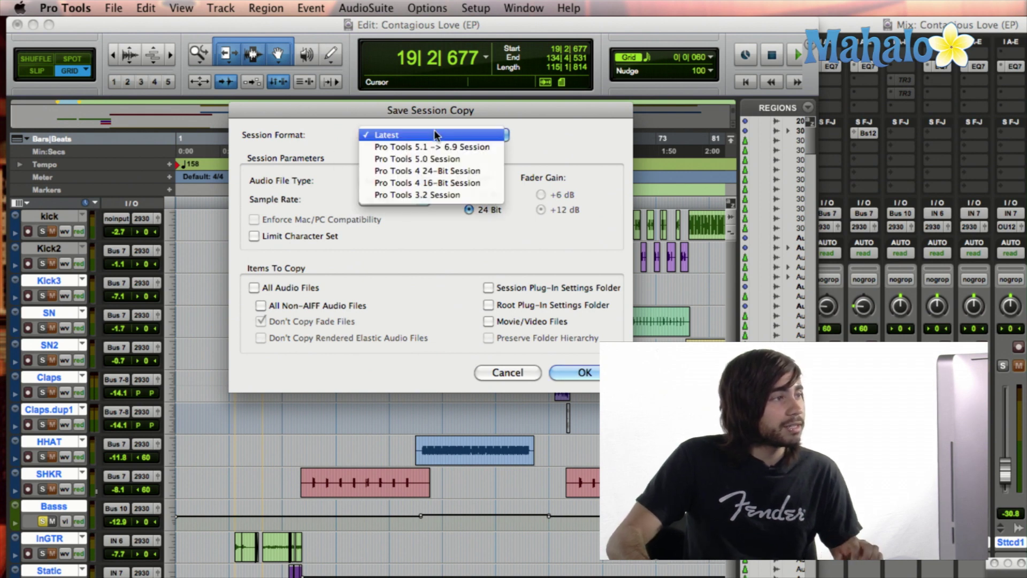
left_click(404, 137)
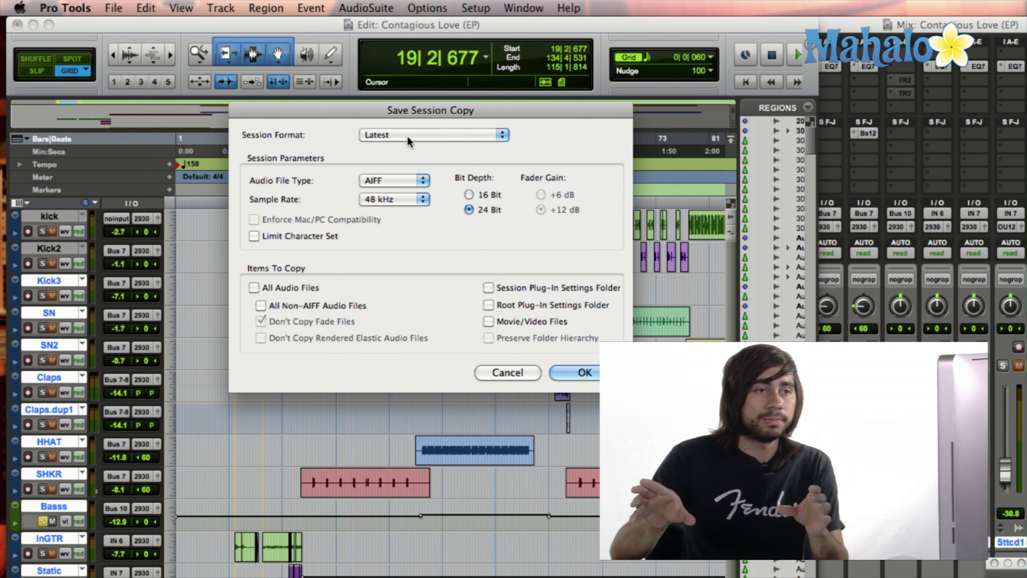
left_click(406, 136)
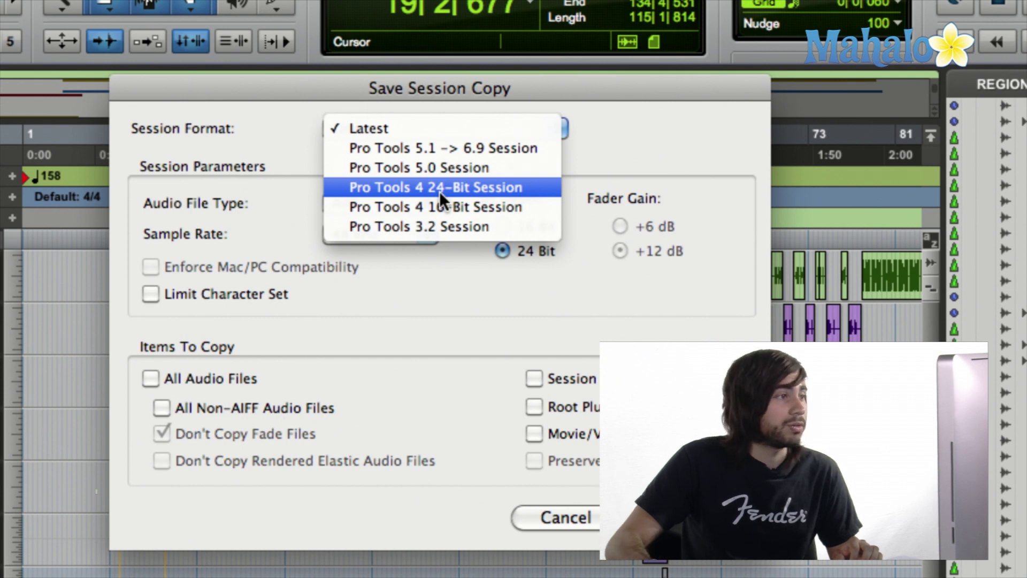
left_click(483, 229)
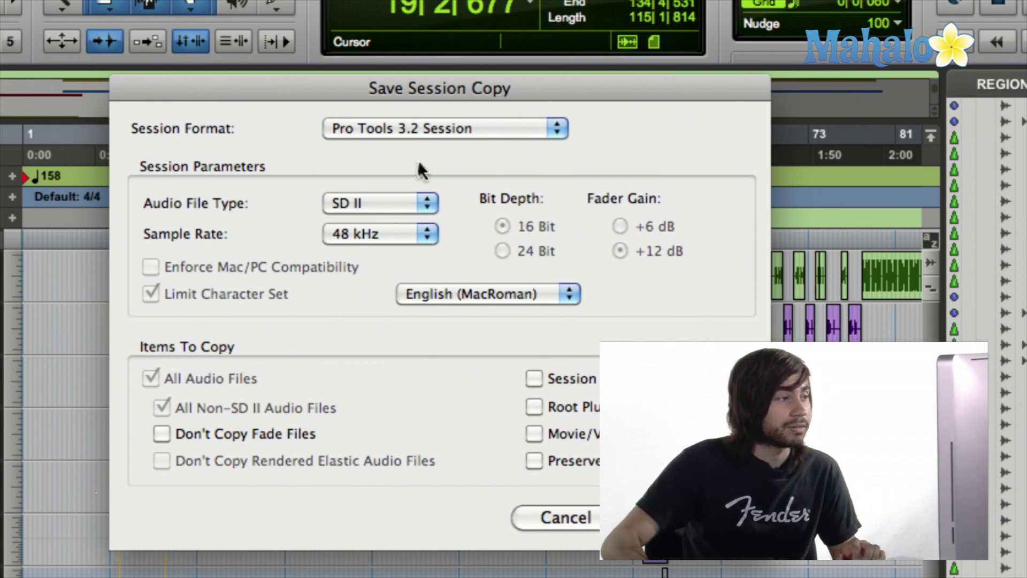
left_click(448, 132)
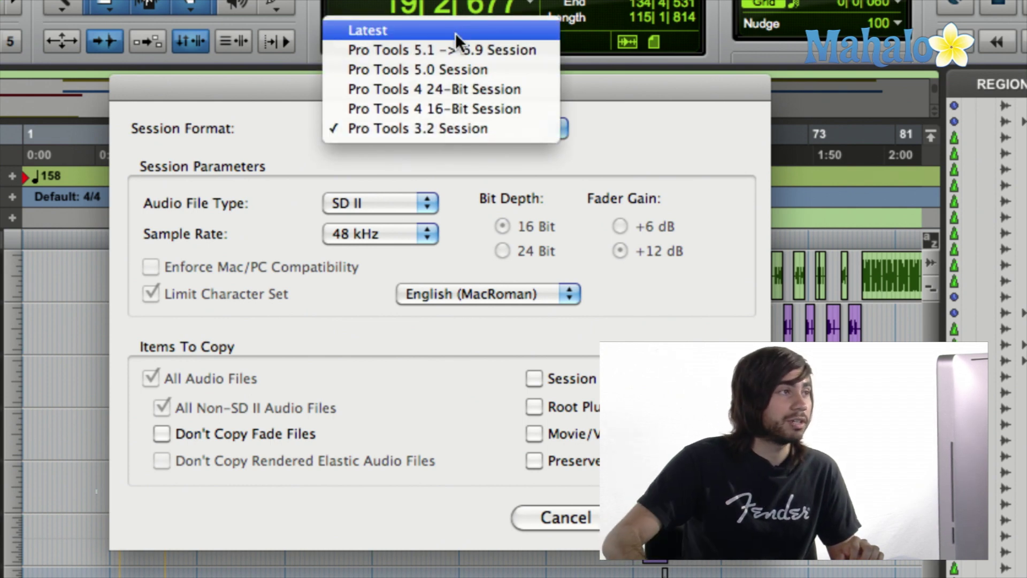
left_click(455, 34)
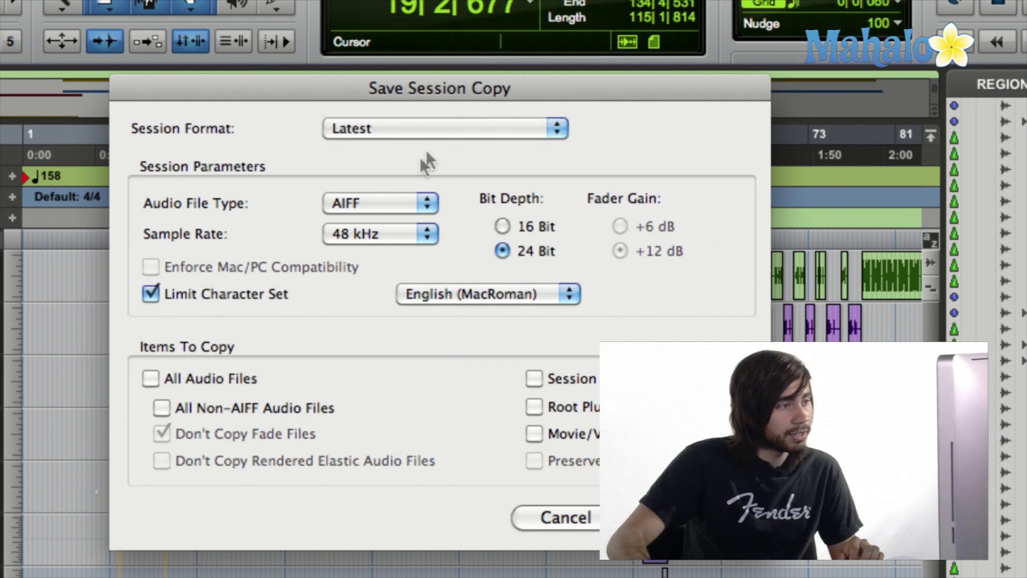
left_click(411, 236)
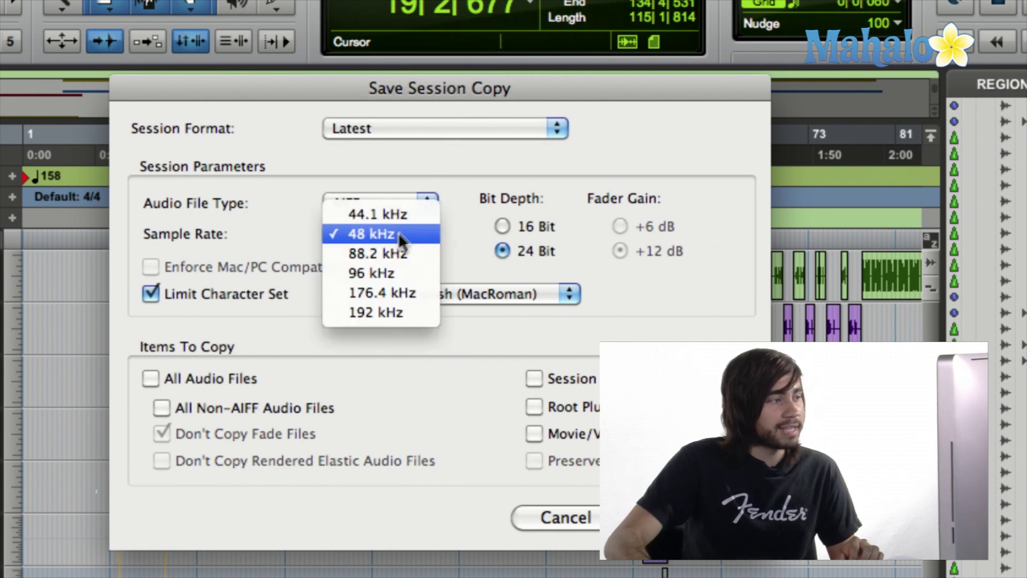
left_click(403, 235)
left_click(422, 212)
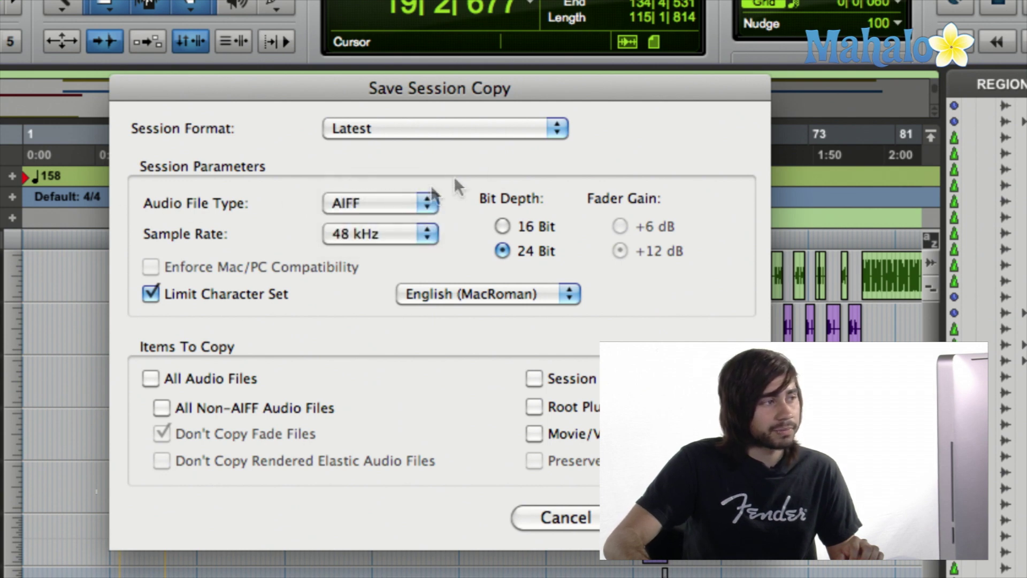
left_click(393, 204)
left_click(393, 205)
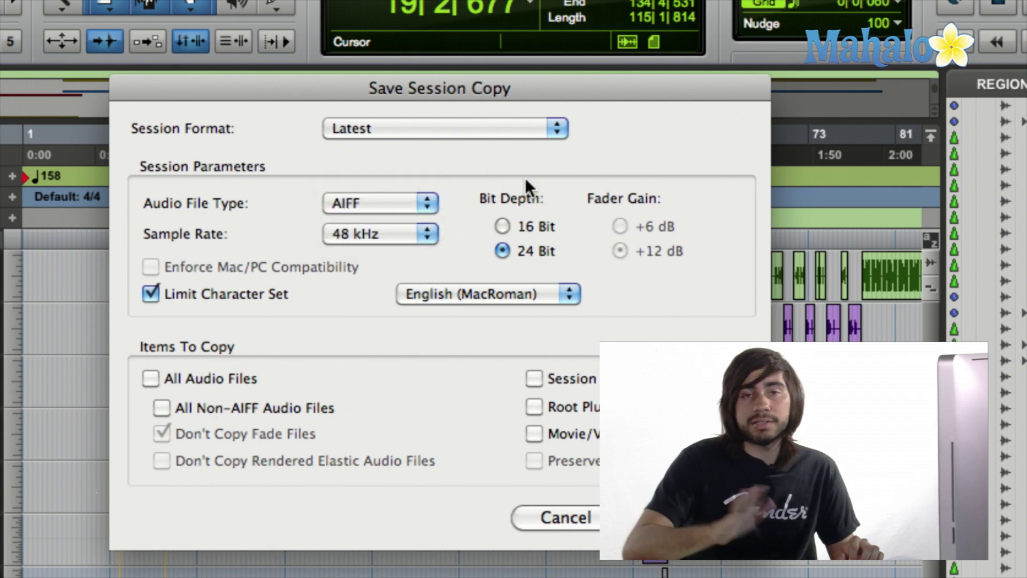
left_click(409, 216)
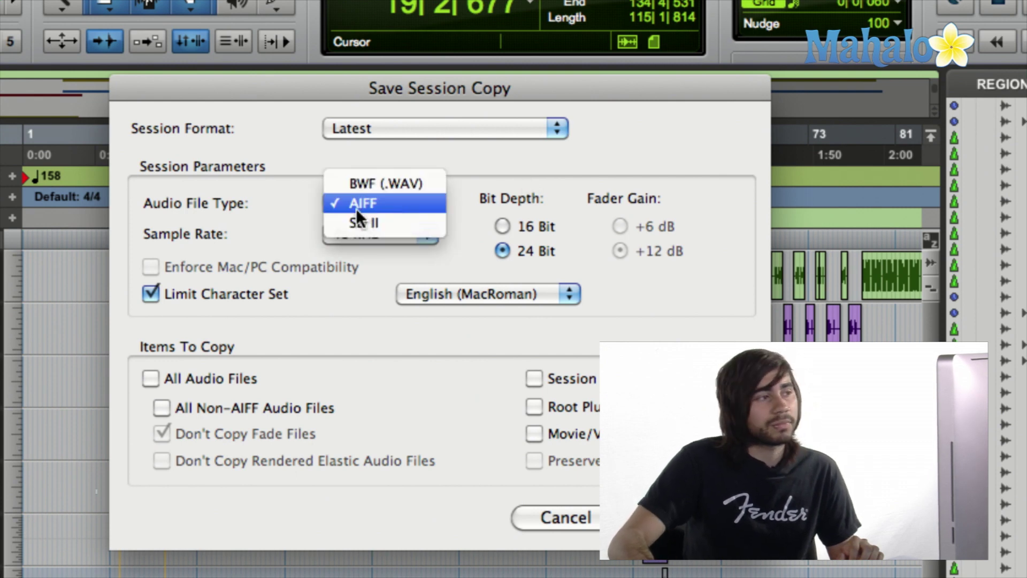
left_click(495, 176)
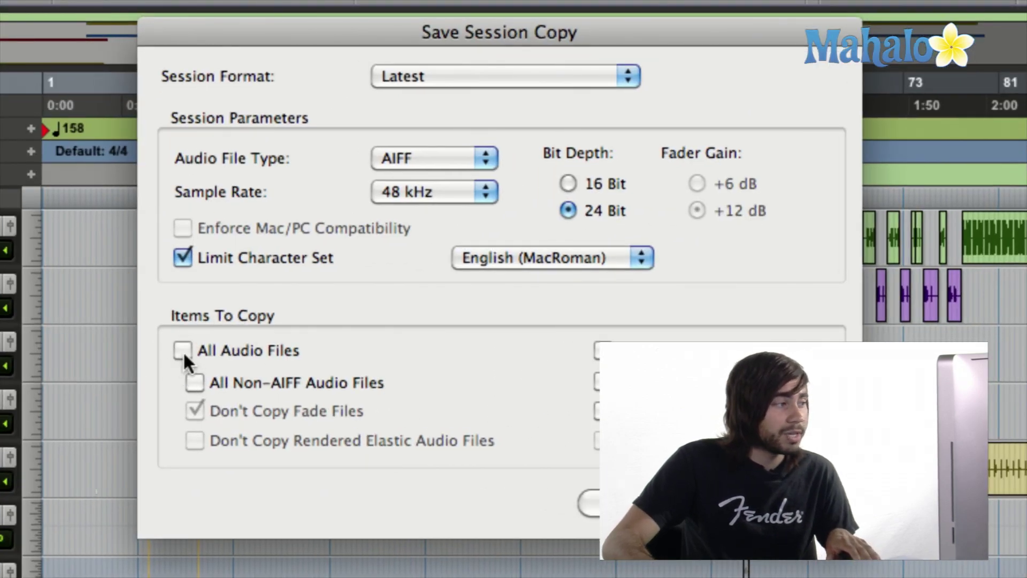
Tick All Audio Files, then cancel the Save Session Copy dialog without copying
left_click(183, 351)
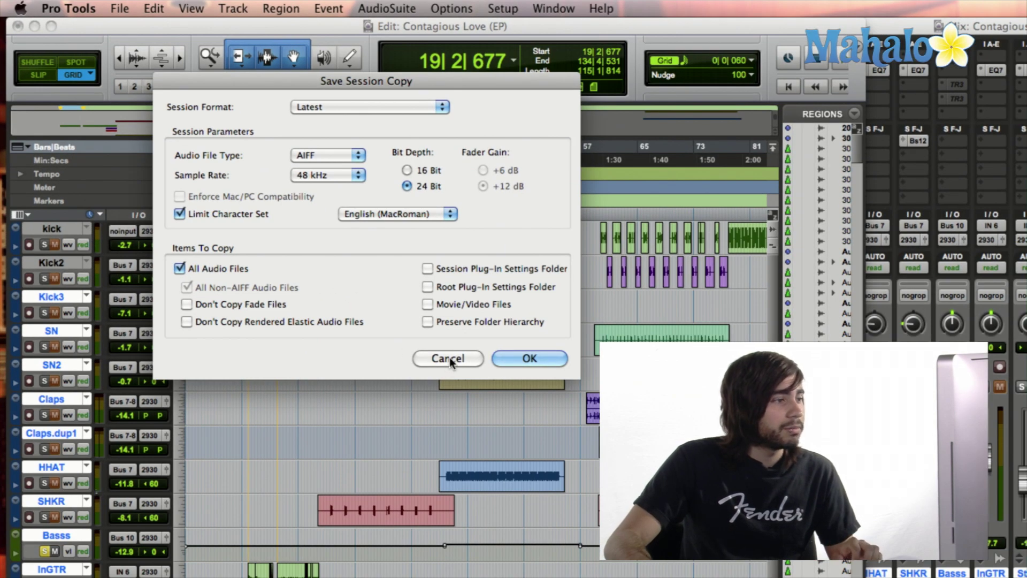
left_click(560, 402)
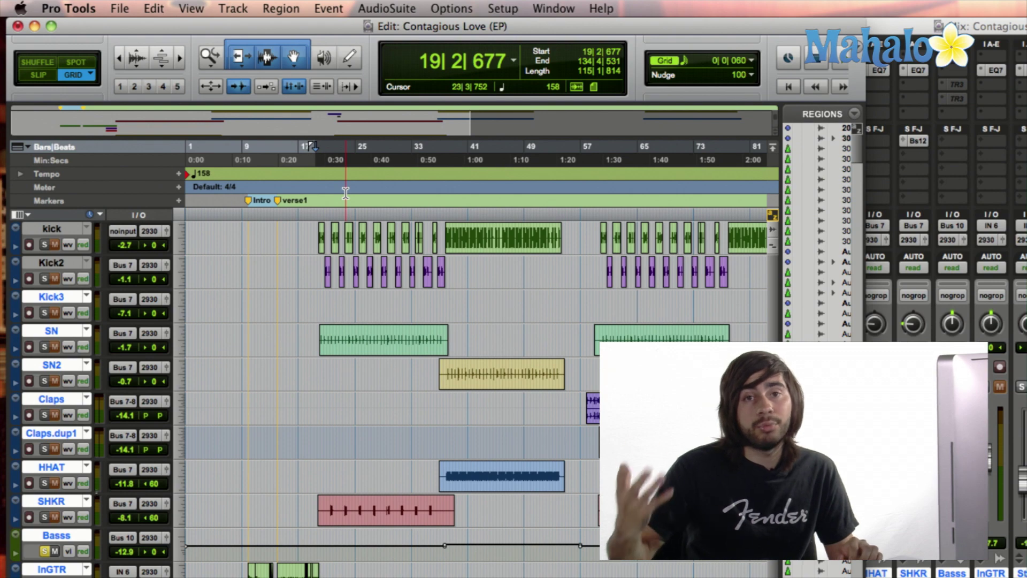
left_click(119, 8)
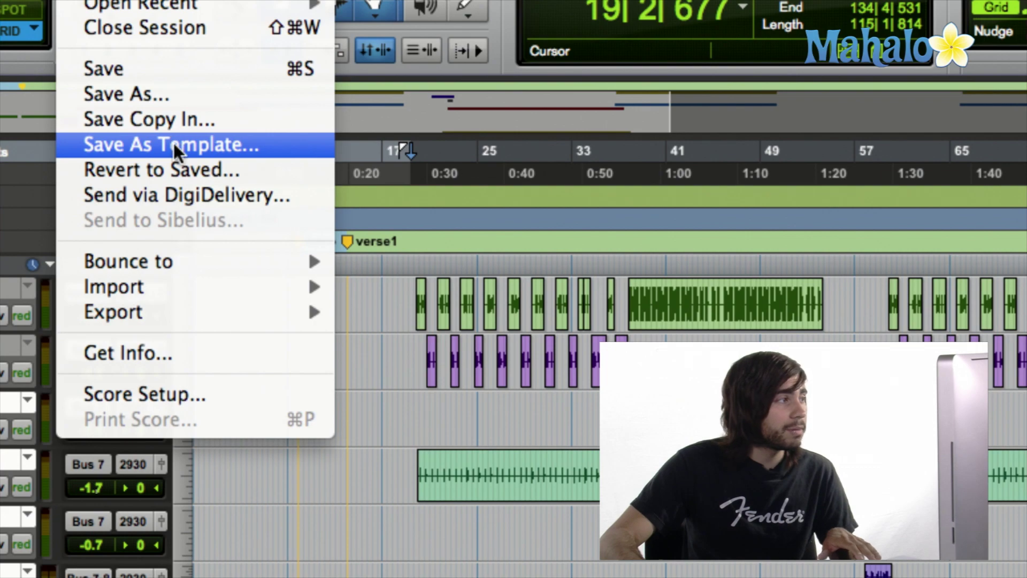
Open Save As Template and review the template categories, keeping Music
left_click(171, 142)
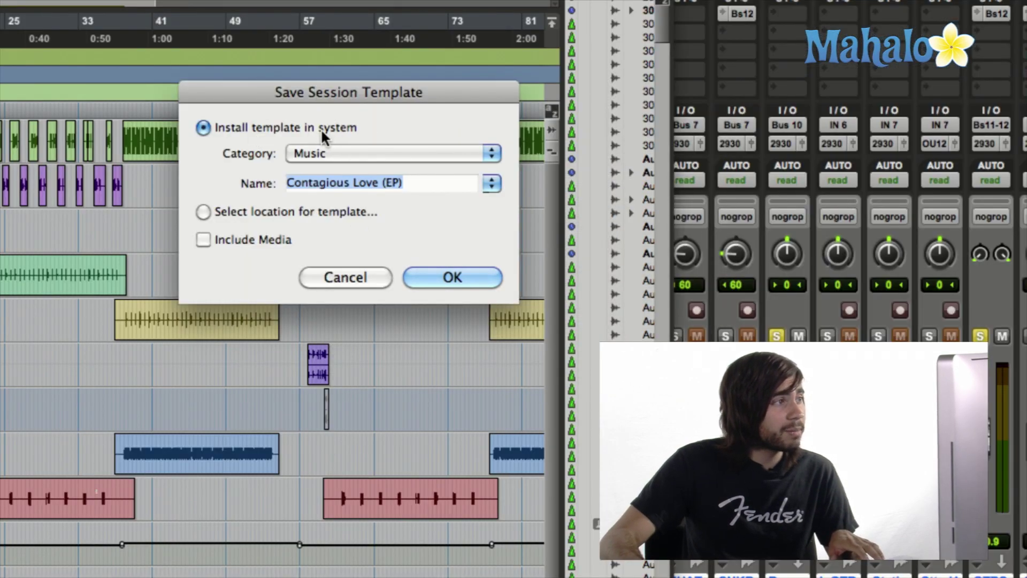
left_click(374, 153)
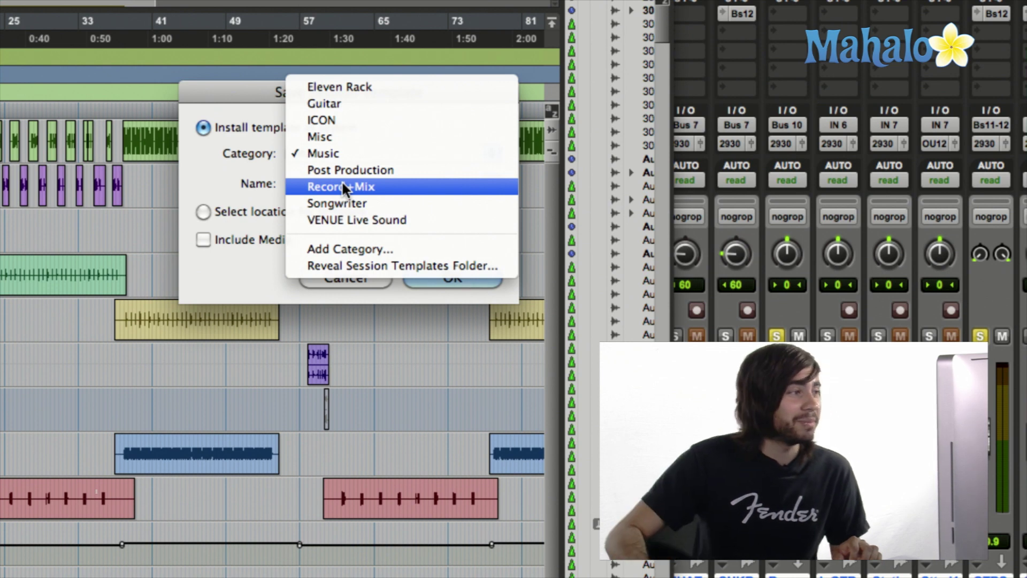
left_click(225, 181)
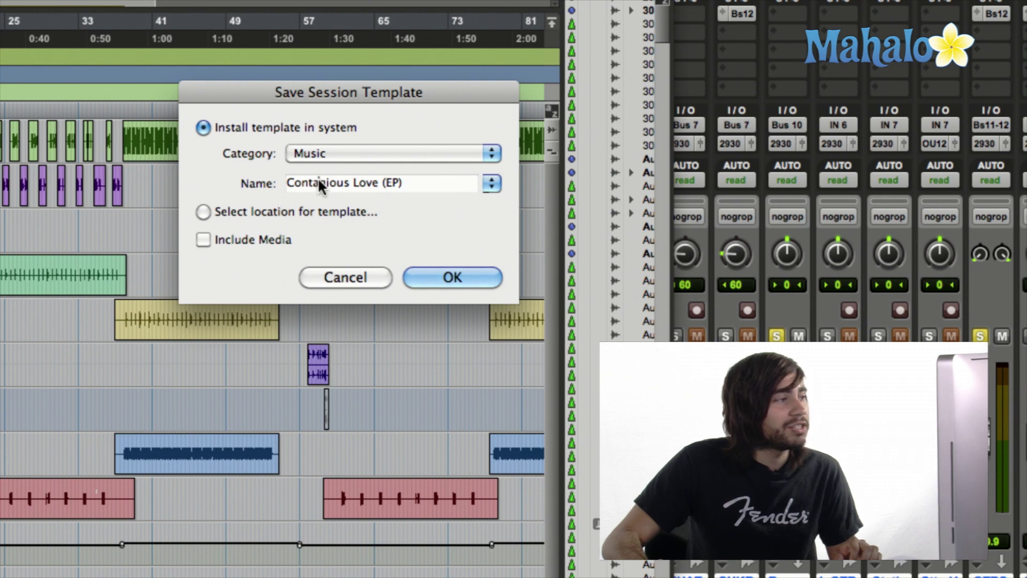
Try adding a category named 'new guiat', then cancel it, leaving Music selected
left_click(320, 154)
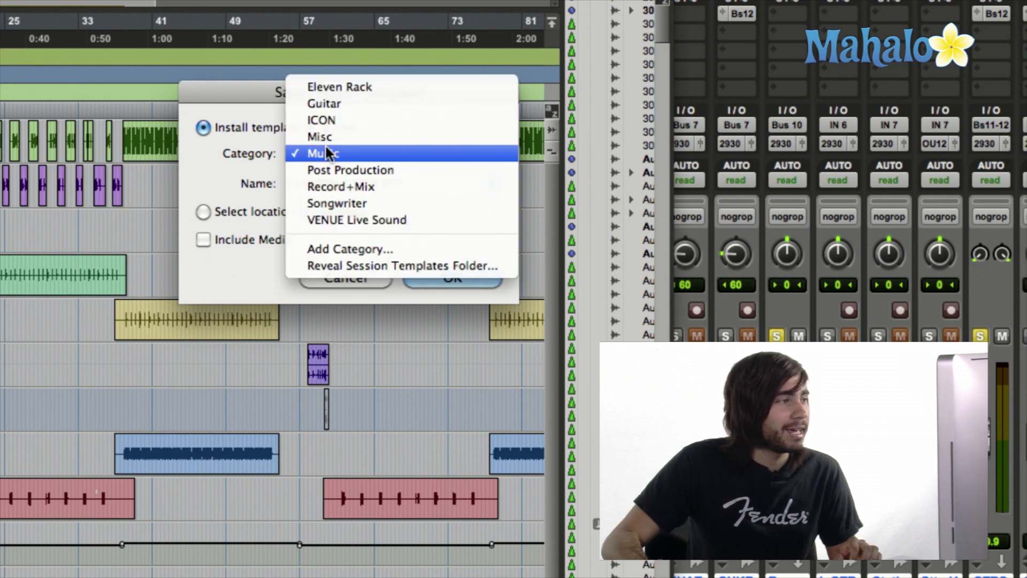
left_click(333, 250)
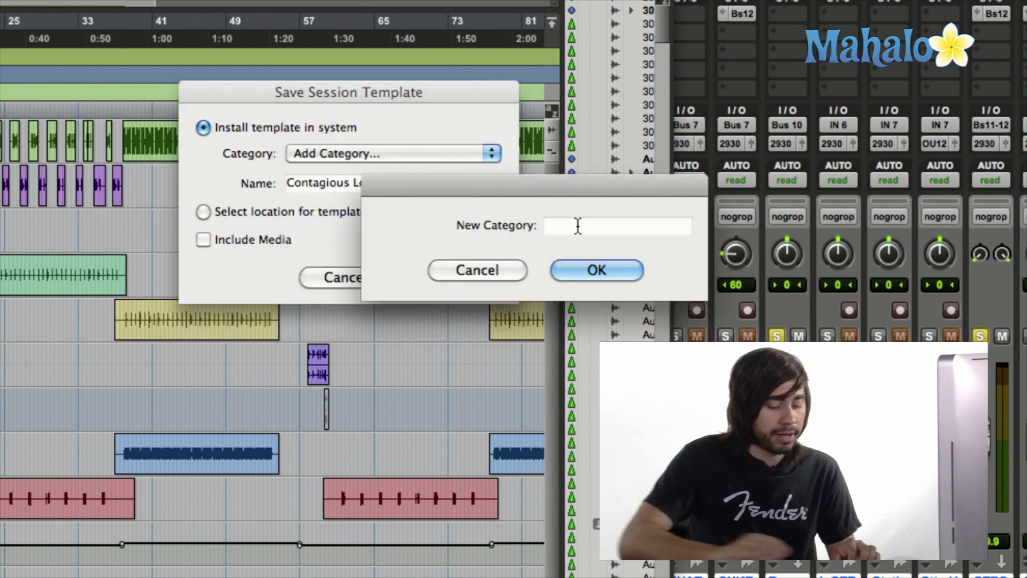
type("new guiat")
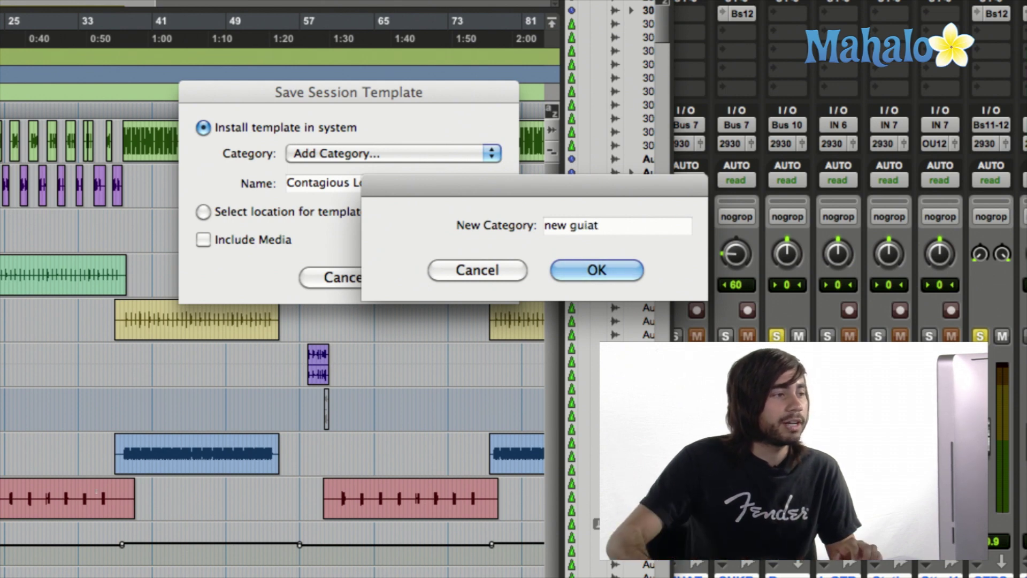
left_click(484, 269)
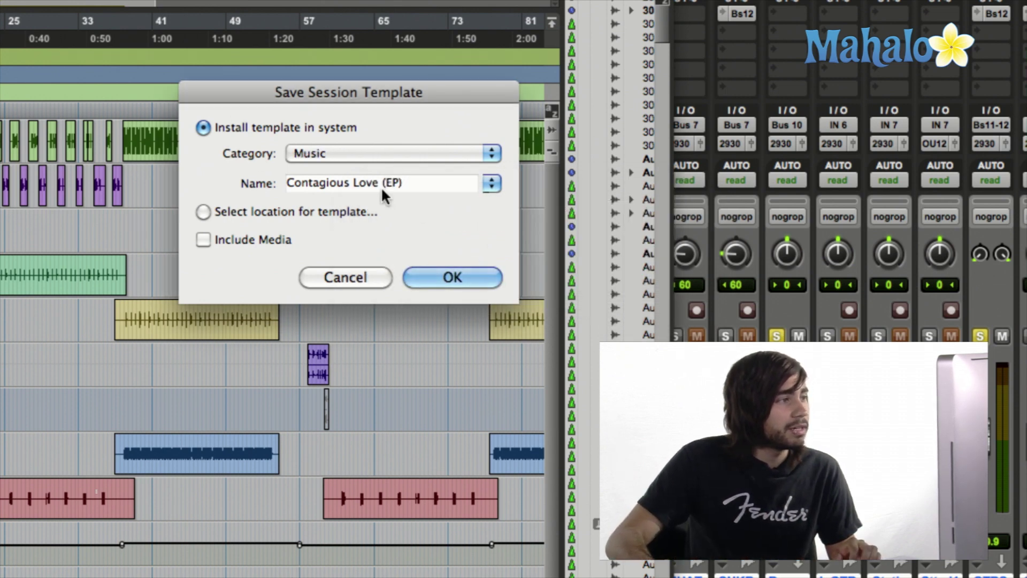
Name the template '8 track template' and set it to save to a chosen location
left_click_drag(465, 185, 284, 184)
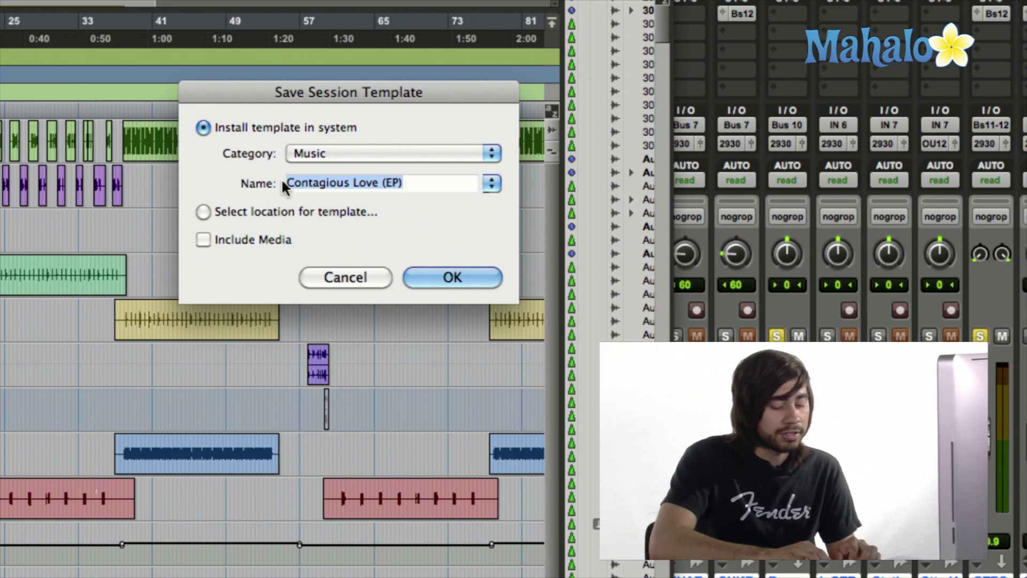
type("8 trad")
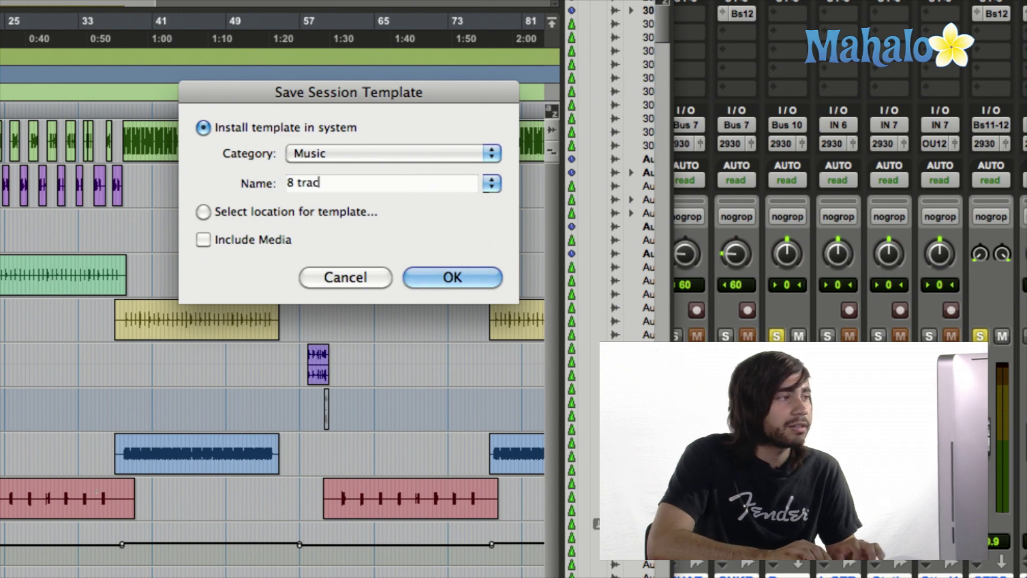
key("BackSpace")
type("ck template")
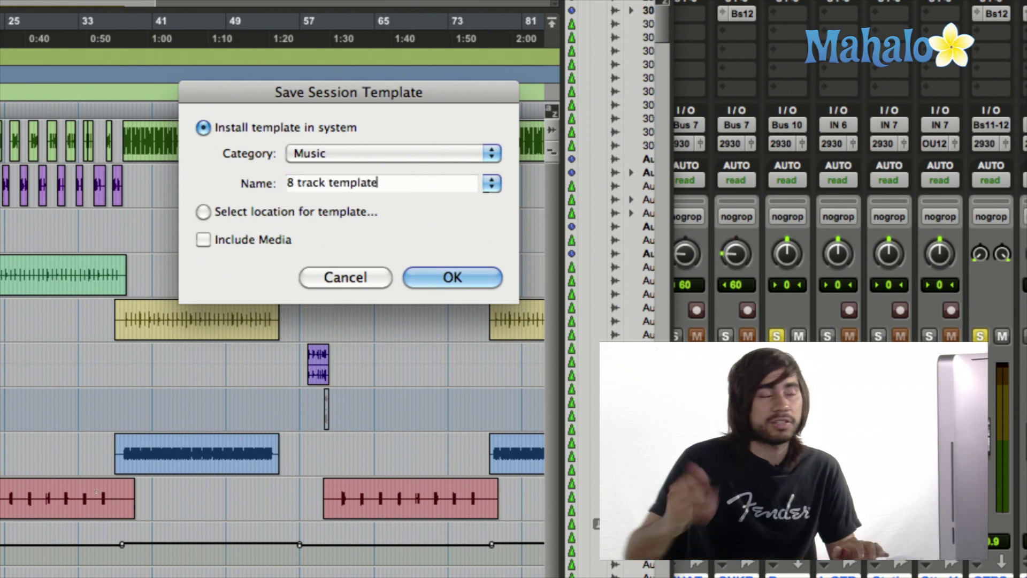
left_click(204, 213)
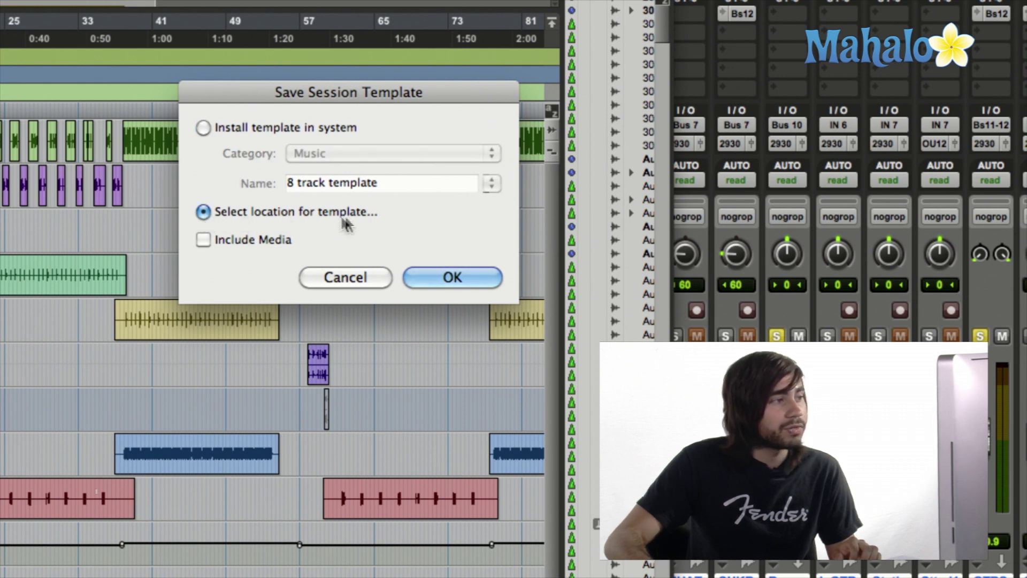
left_click(199, 239)
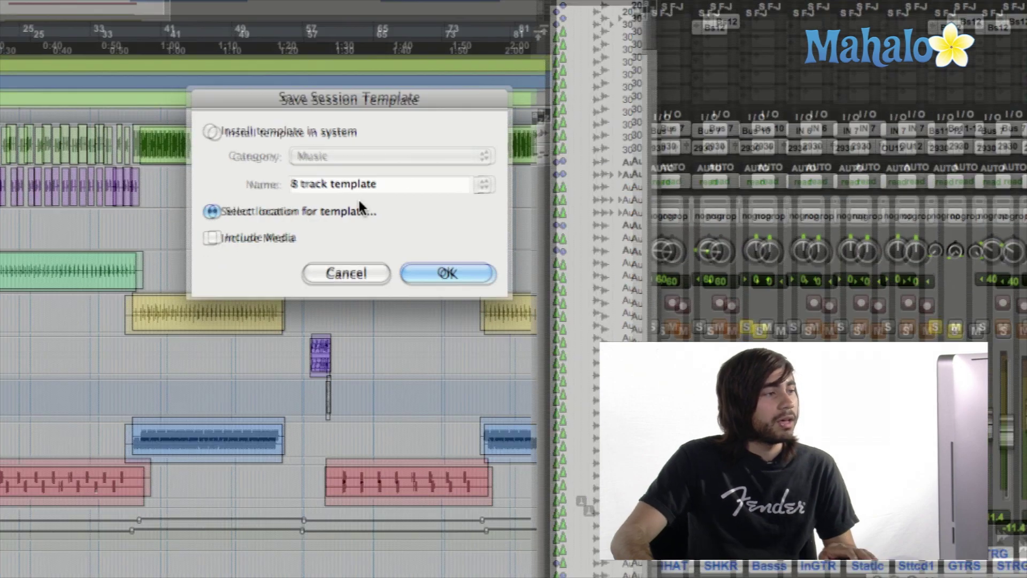